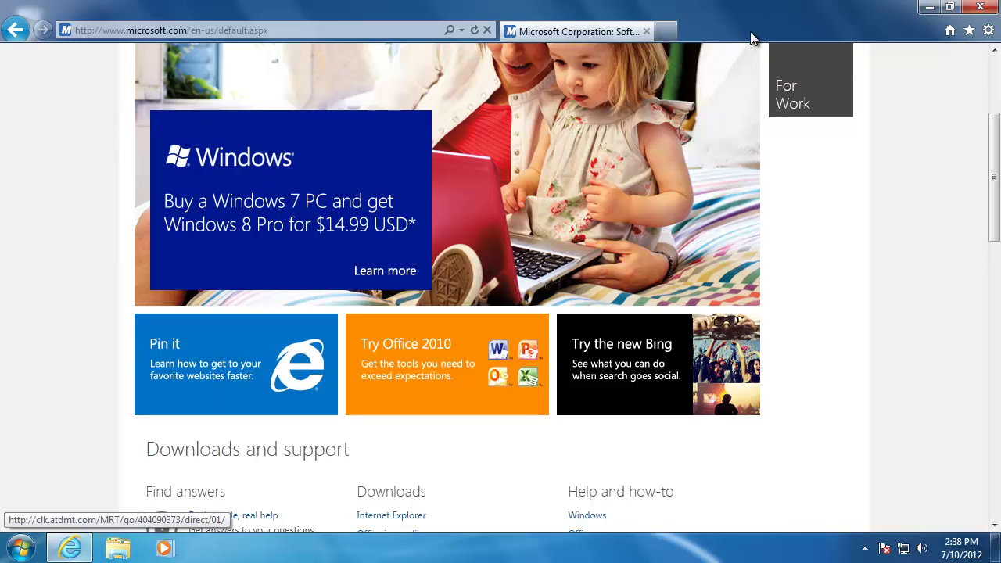
- Show the browser's menu bar and look through its File, Favorites and Help menus
right_click(770, 25)
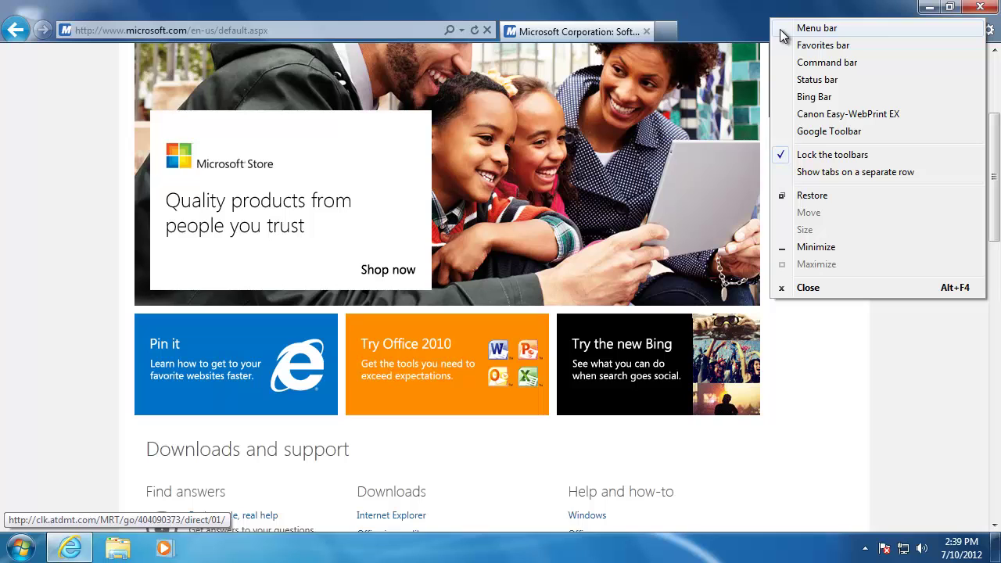
click(816, 28)
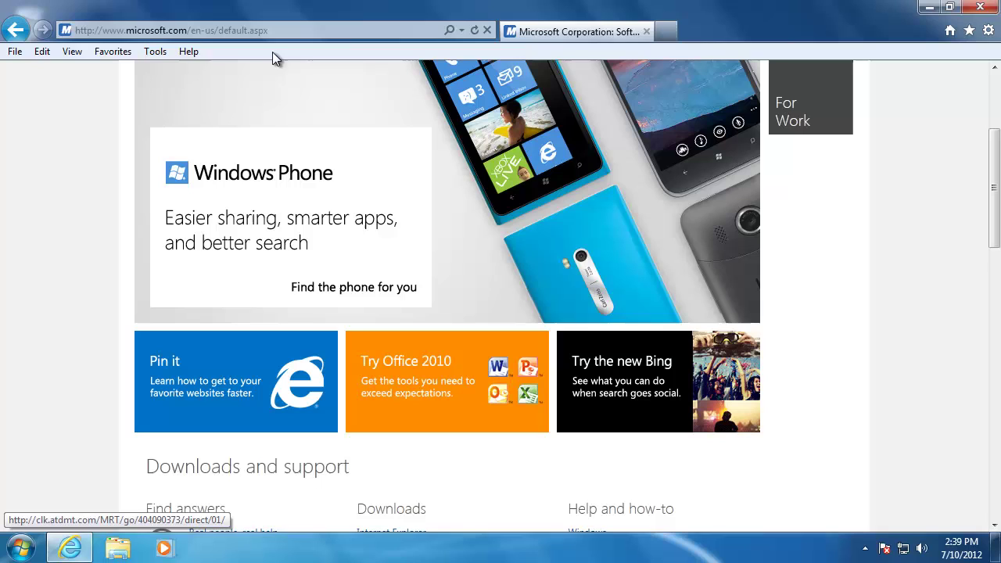
click(21, 54)
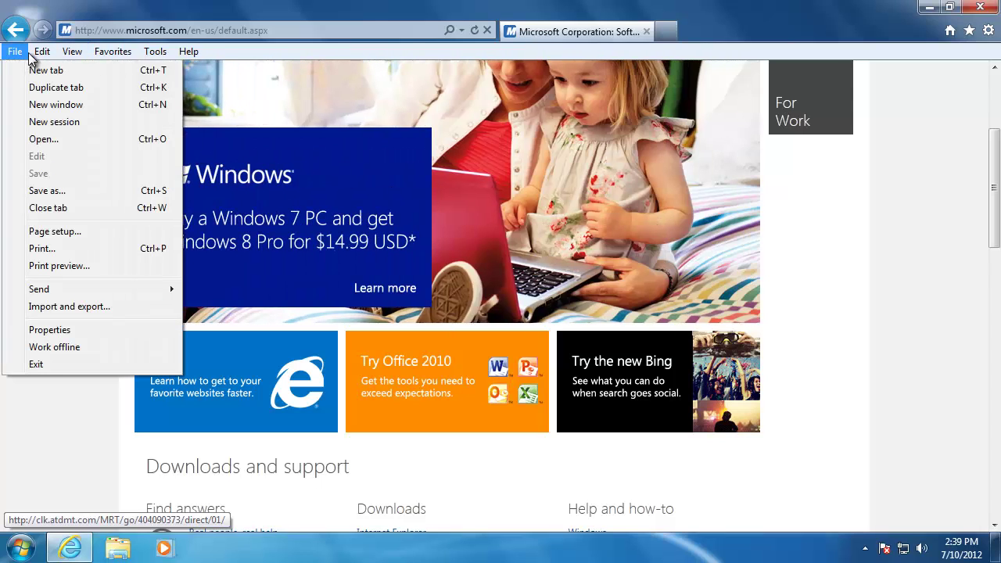
mouse_move(42, 55)
mouse_move(106, 56)
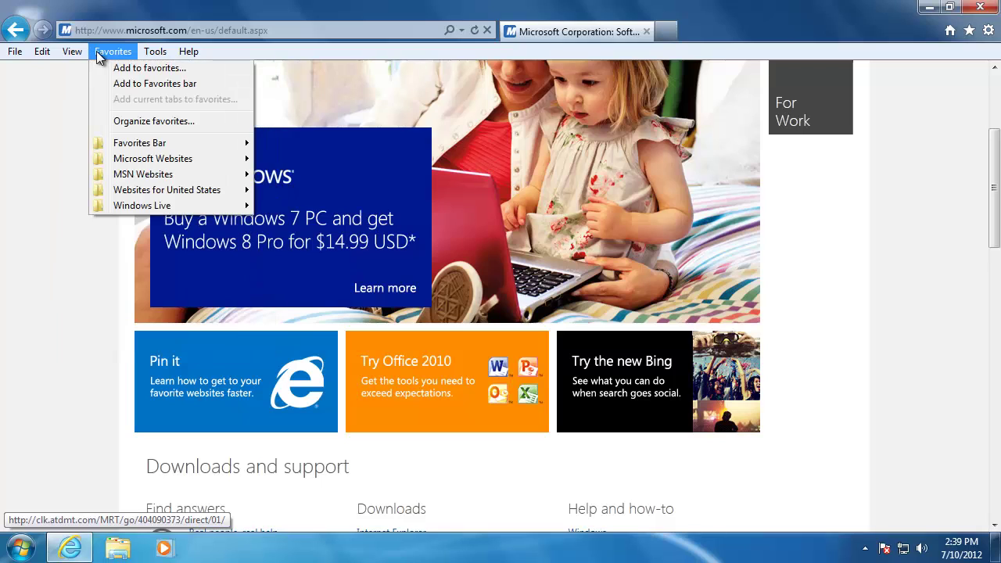
mouse_move(188, 52)
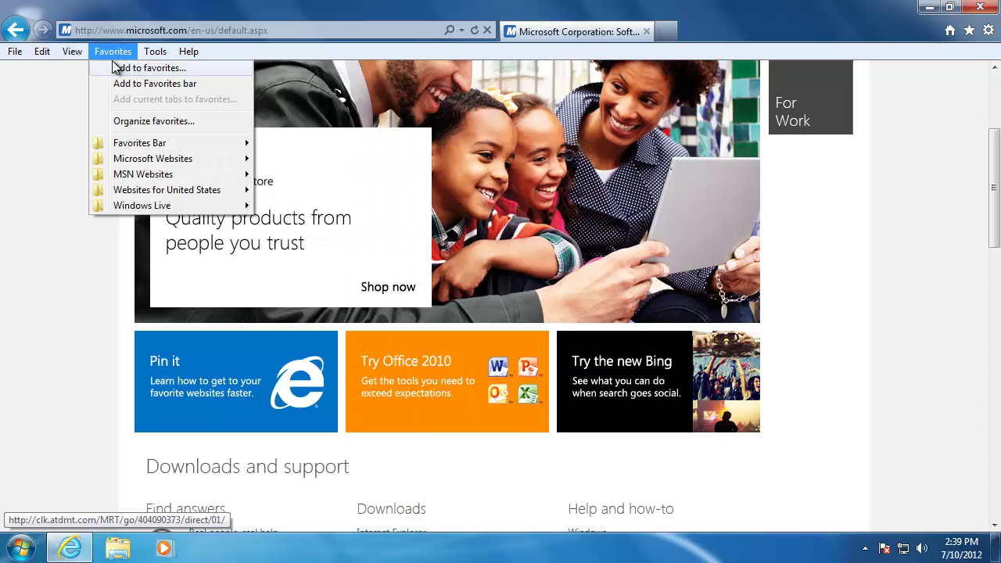
mouse_move(154, 54)
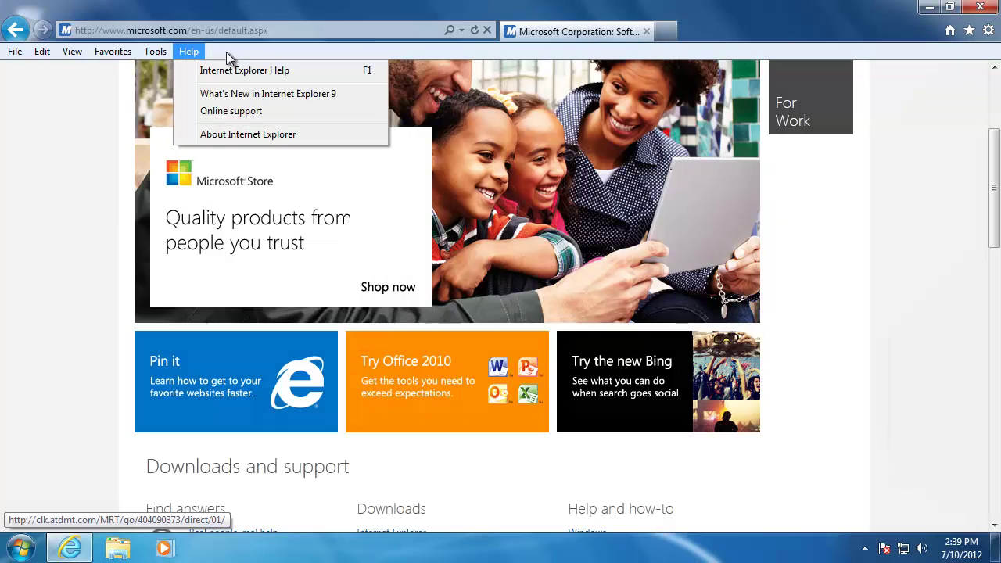
click(311, 52)
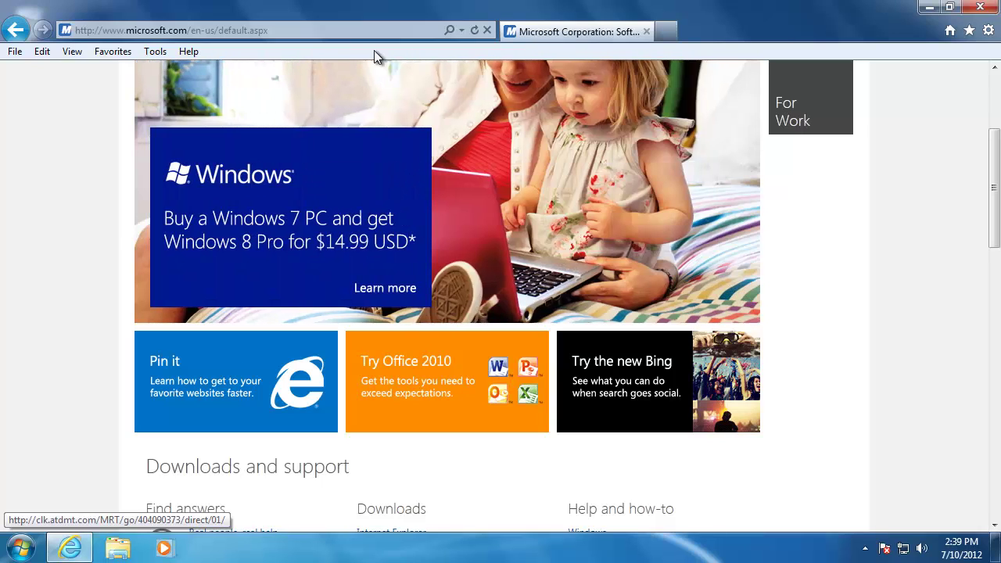
- Hide the menu bar and show the Favorites bar instead
right_click(748, 16)
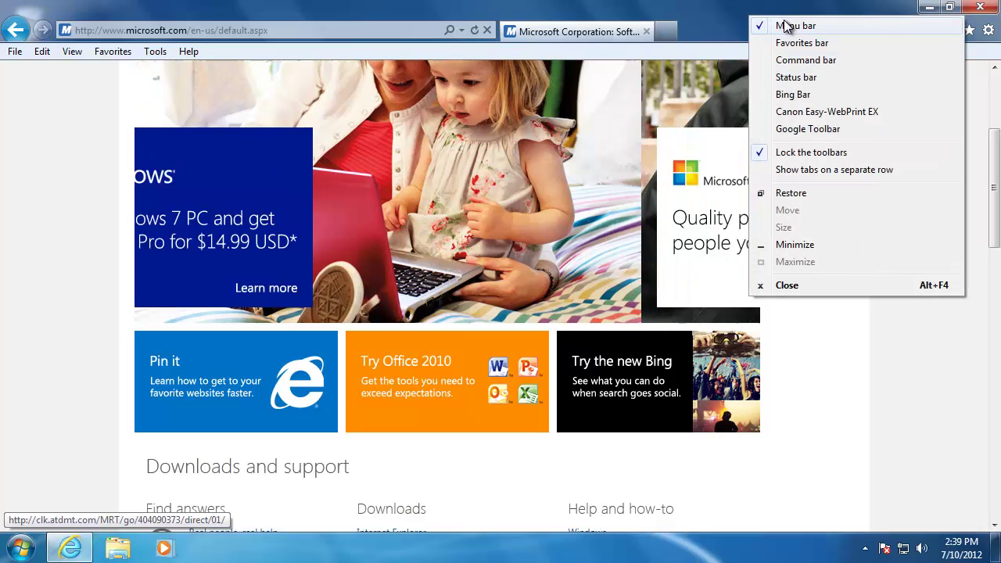
click(794, 27)
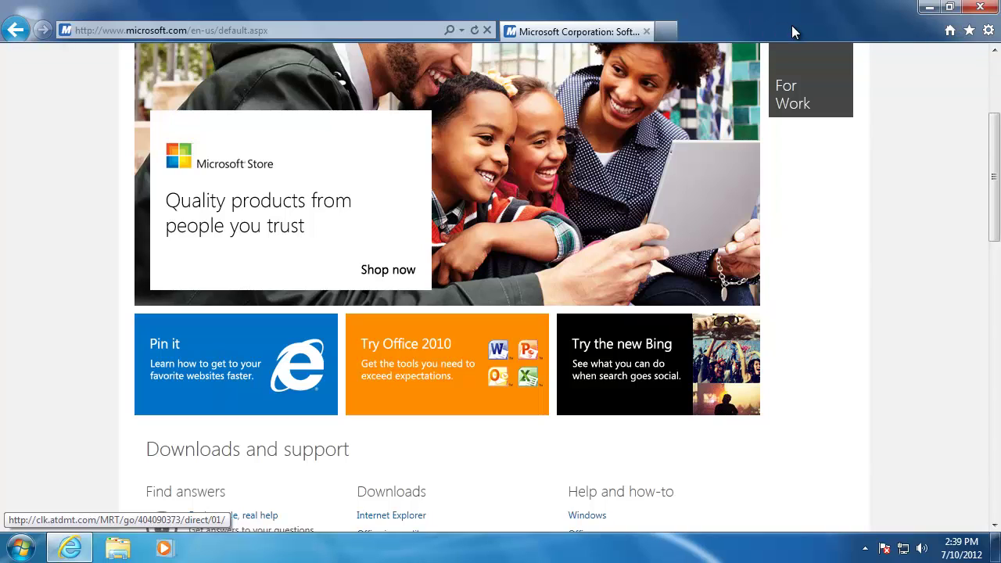
right_click(791, 22)
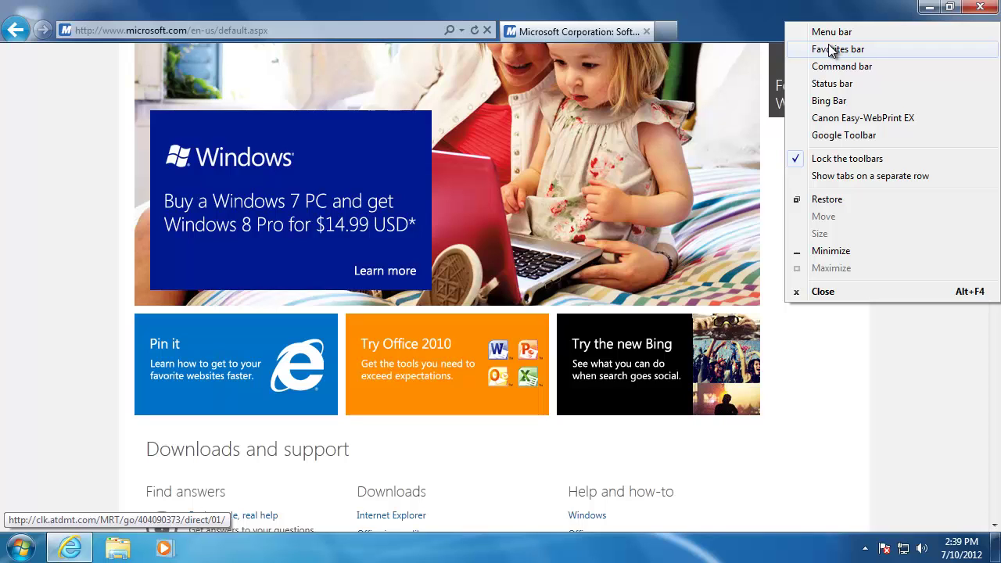
click(827, 44)
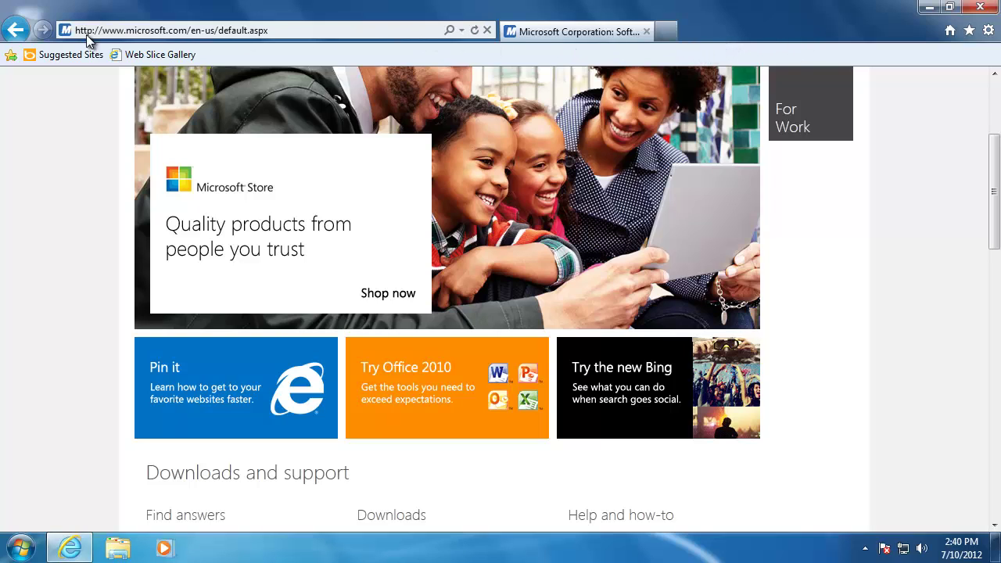
- Add the current Microsoft page to the Favorites bar and rename the new entry "Microsoft"
click(10, 56)
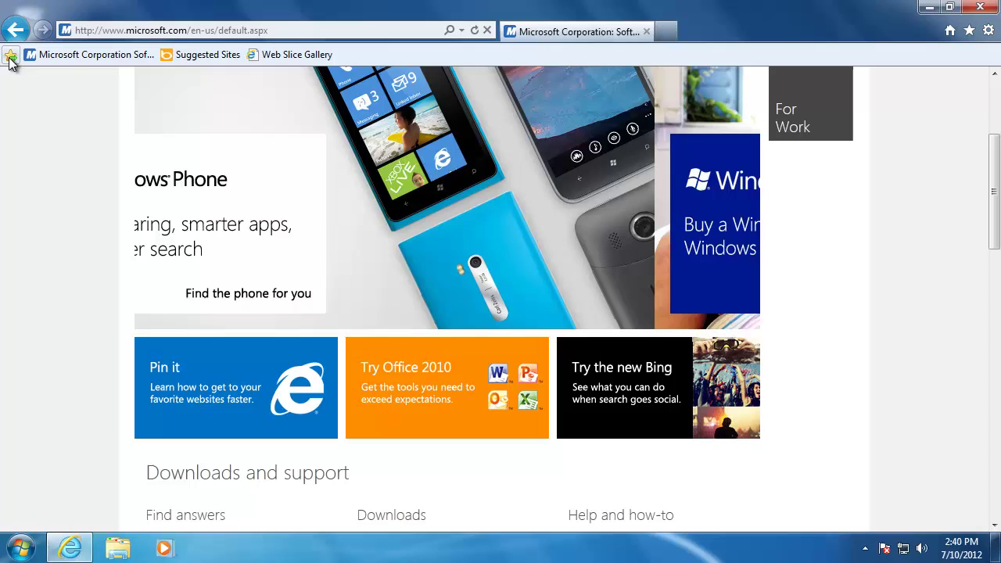
right_click(75, 63)
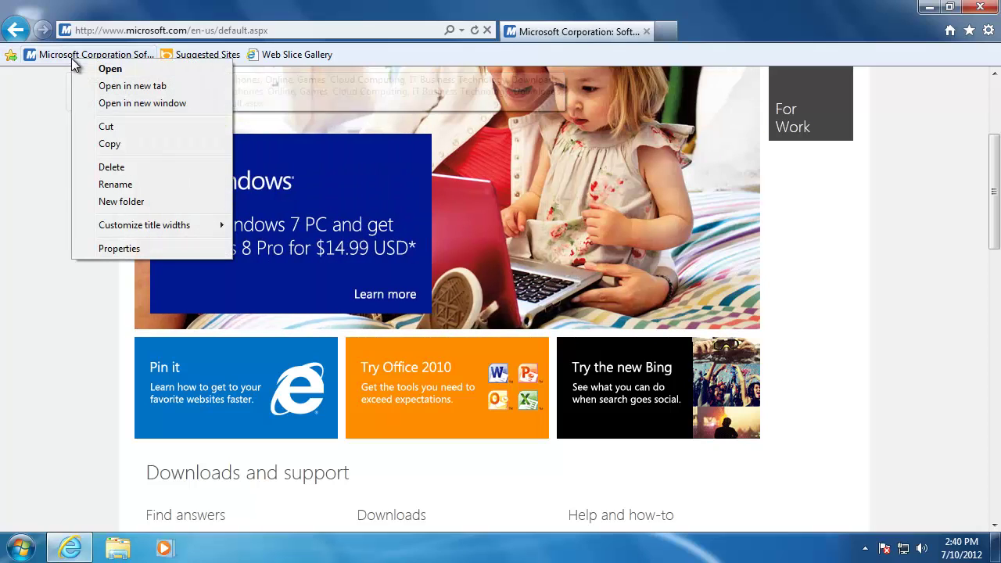
click(116, 184)
text(Microsoft)
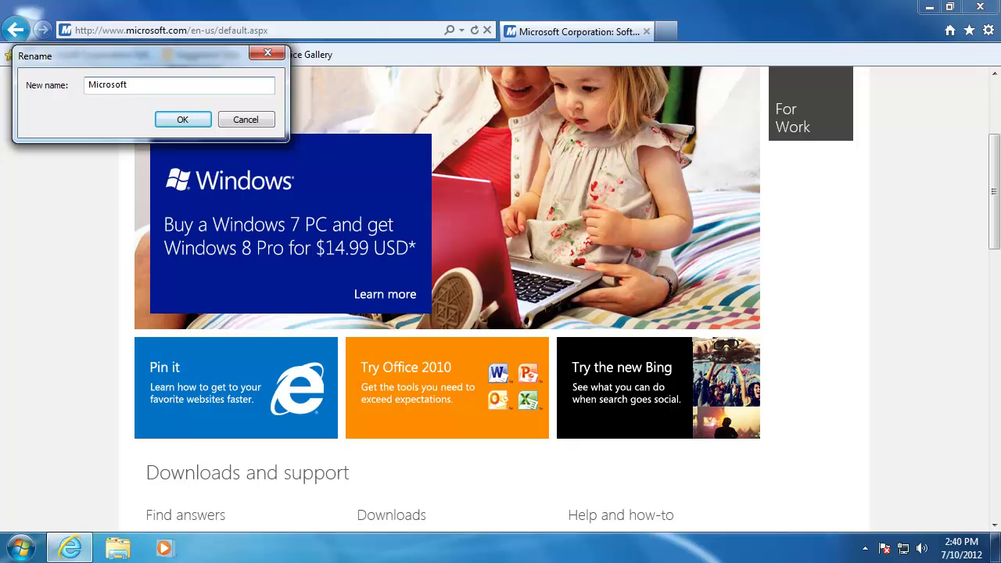
key(Return)
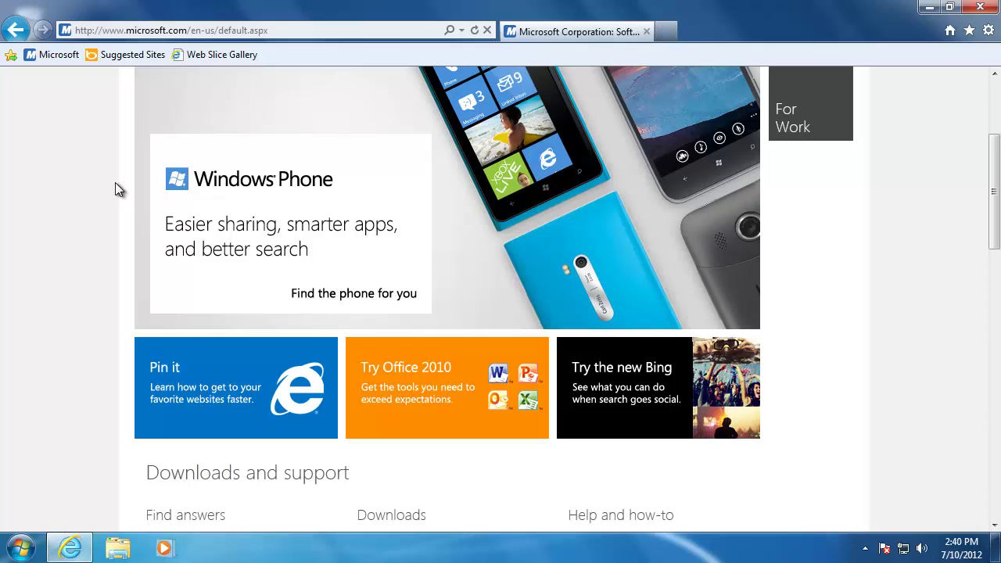
- Delete Suggested Sites from the Favorites bar and hide that bar
right_click(127, 57)
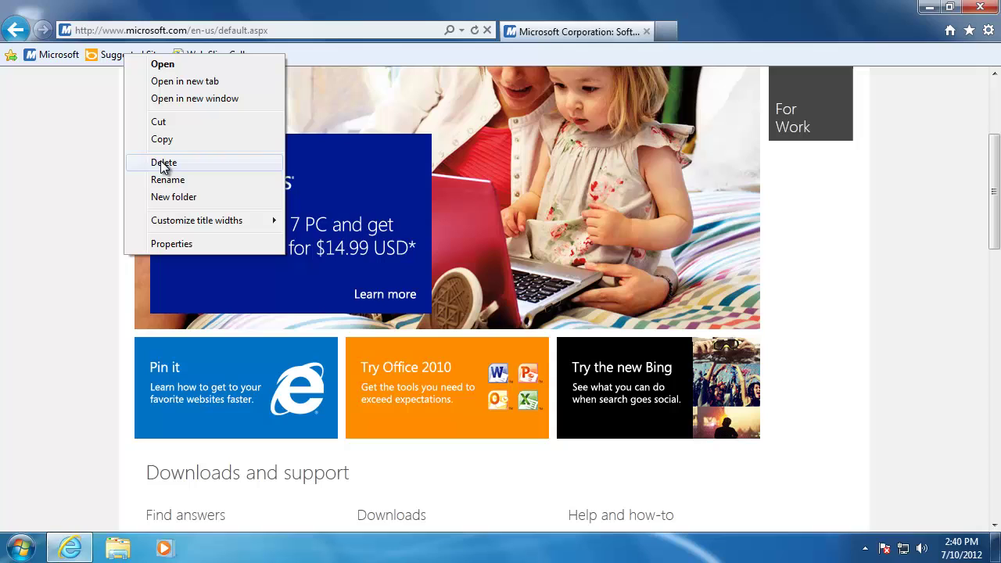
click(165, 170)
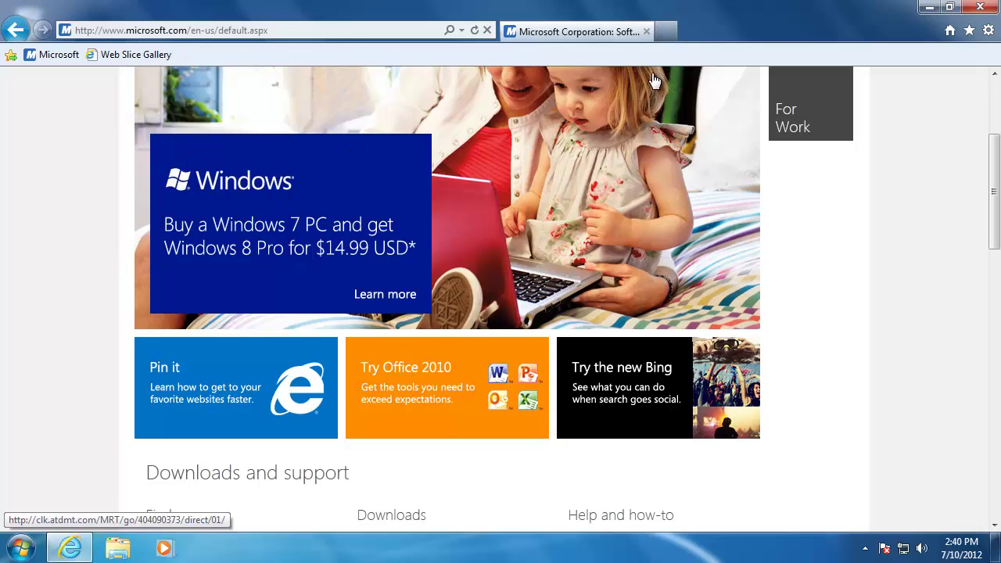
right_click(765, 24)
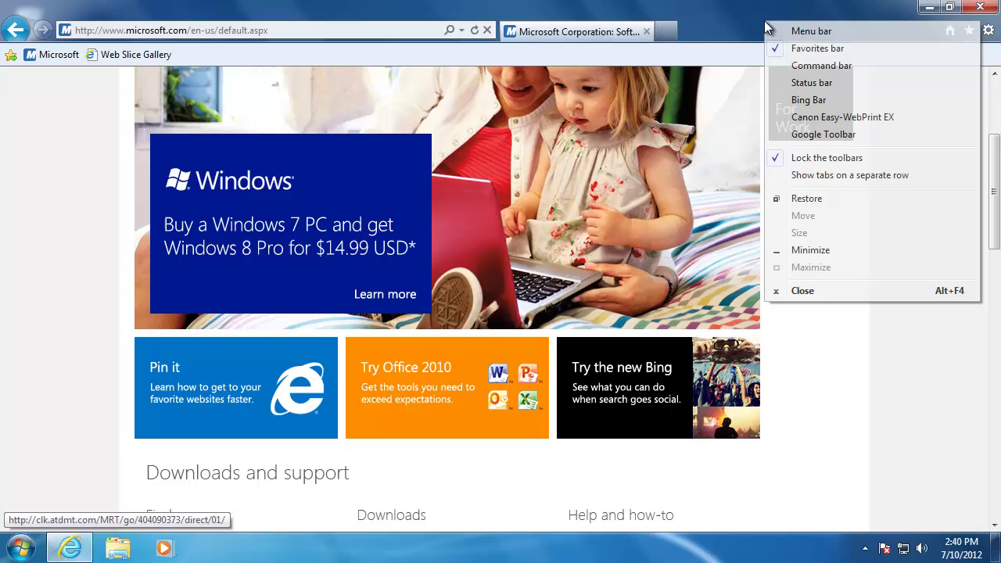
click(798, 44)
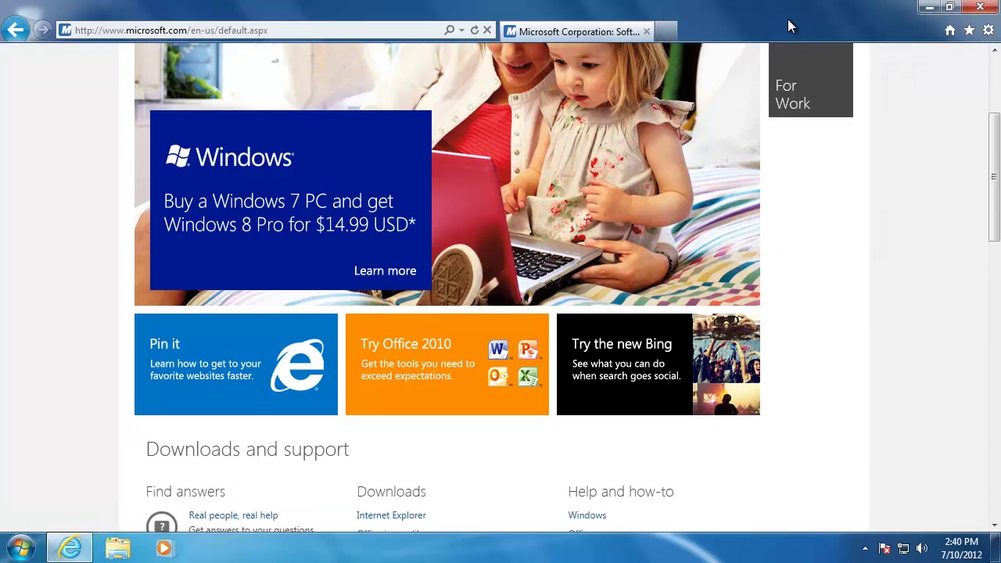
- Show the Command bar and add the New window command to its toolbar buttons
right_click(788, 21)
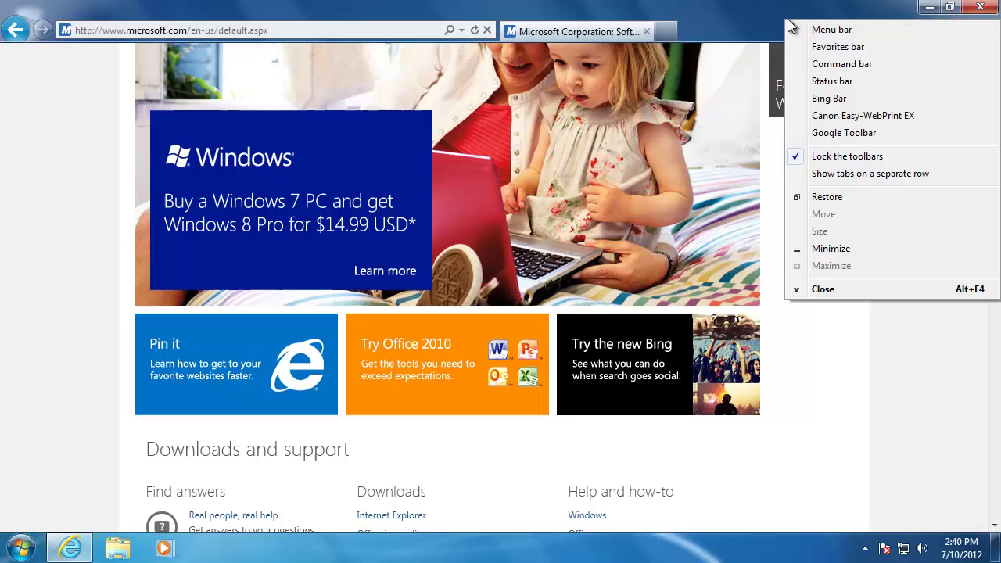
click(830, 65)
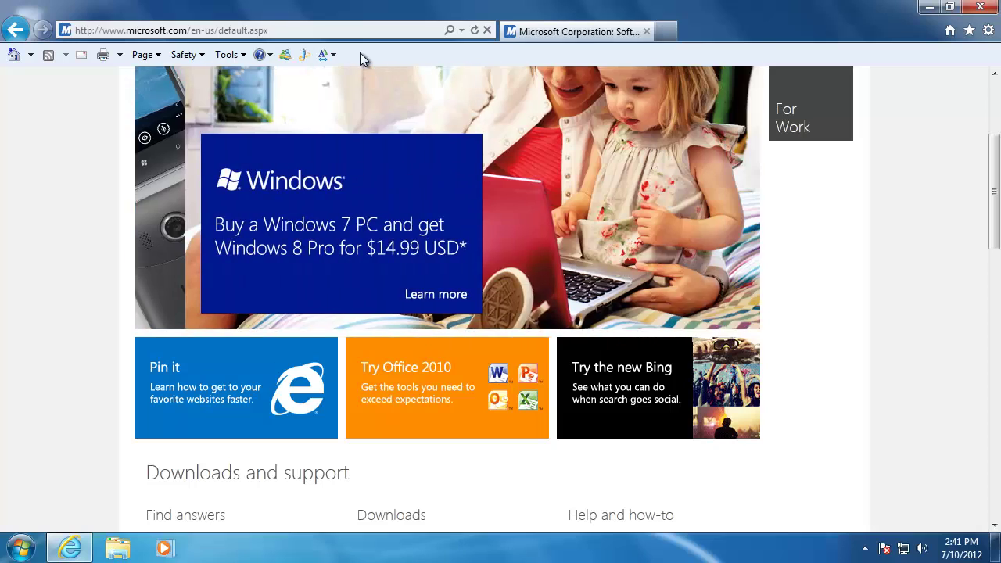
right_click(361, 54)
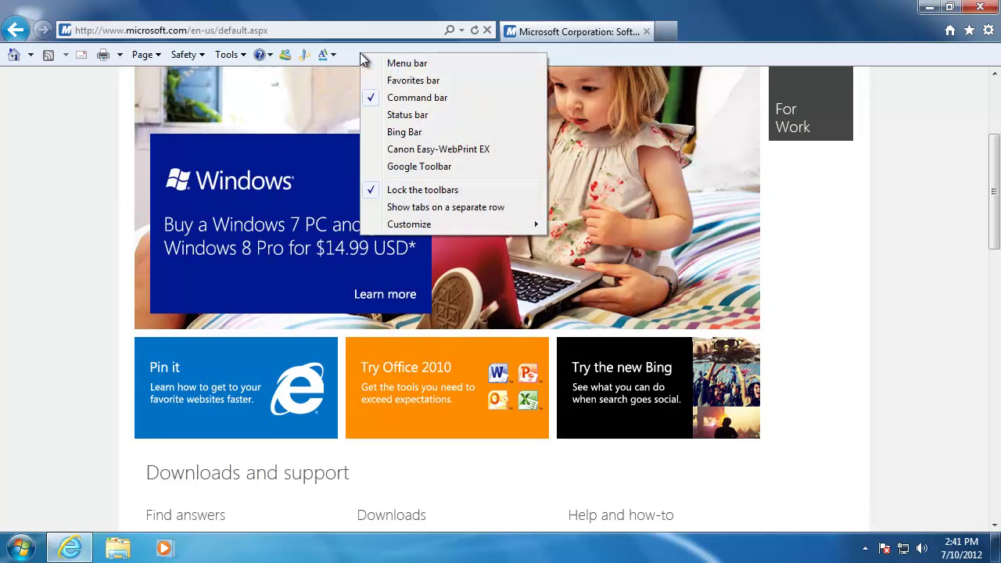
mouse_move(436, 227)
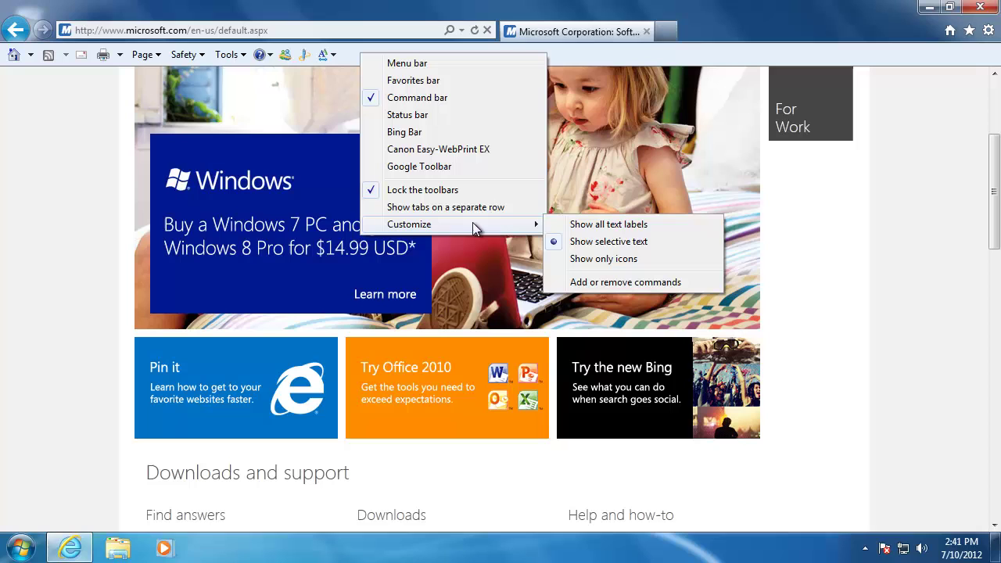
click(621, 283)
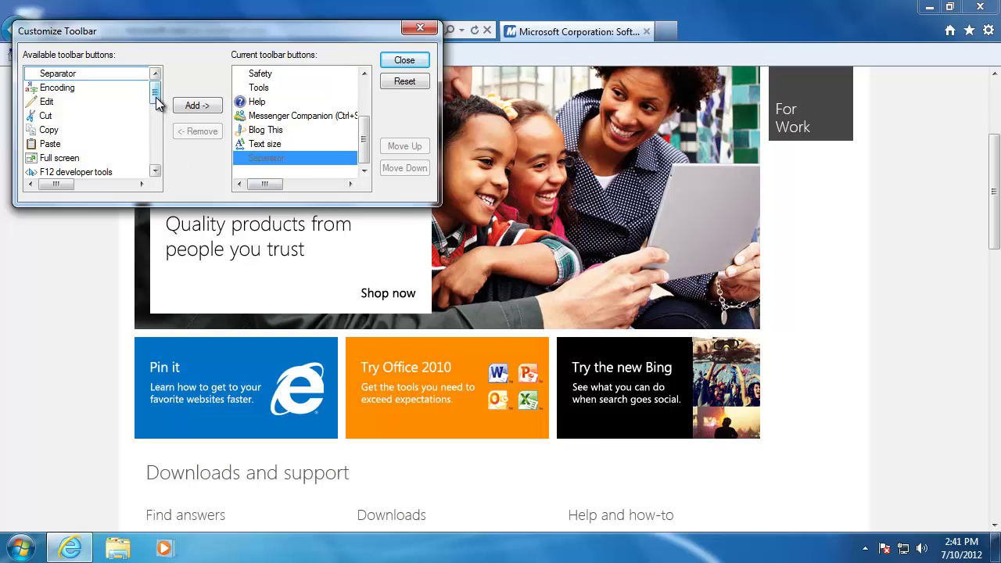
drag(157, 104, 158, 119)
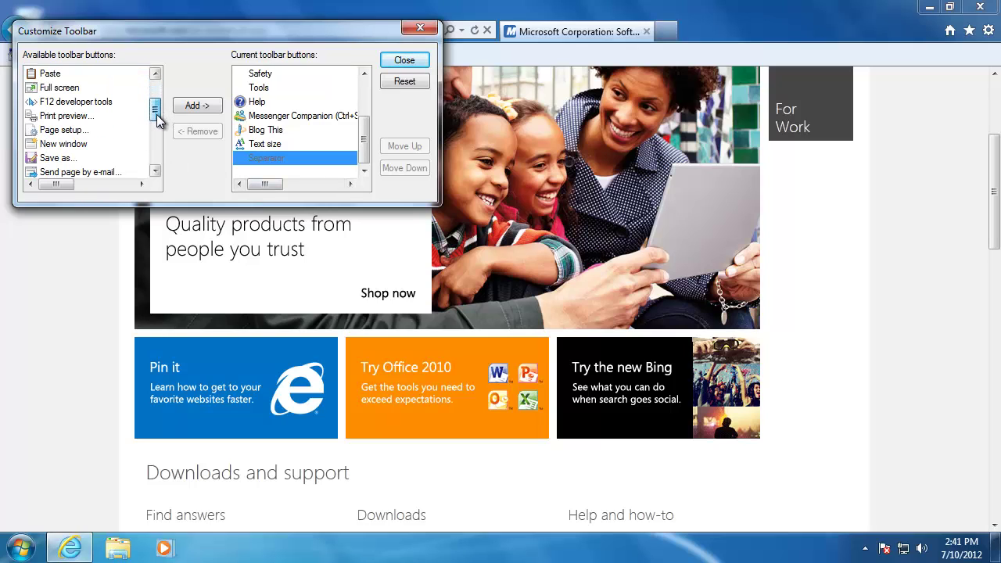
click(57, 146)
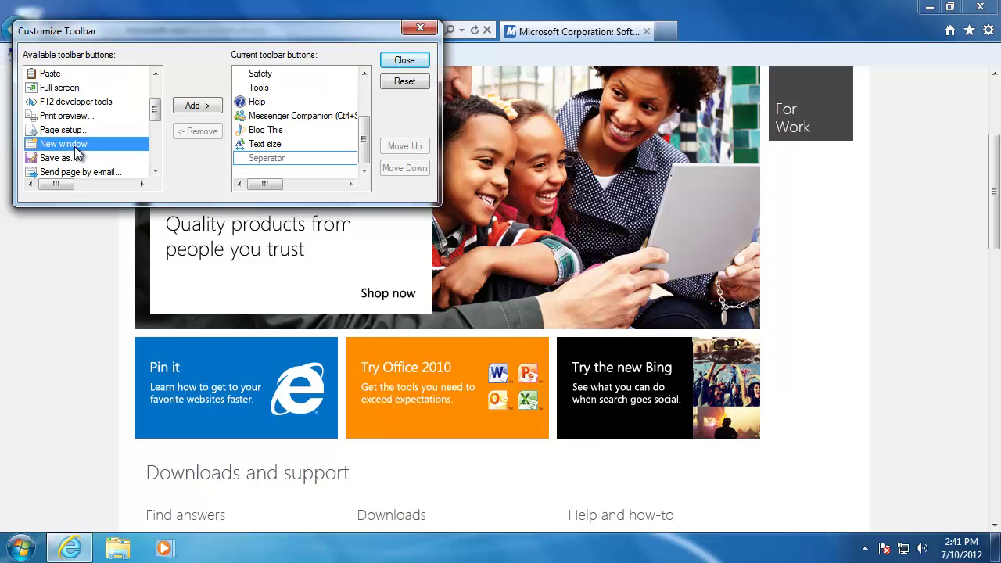
click(185, 108)
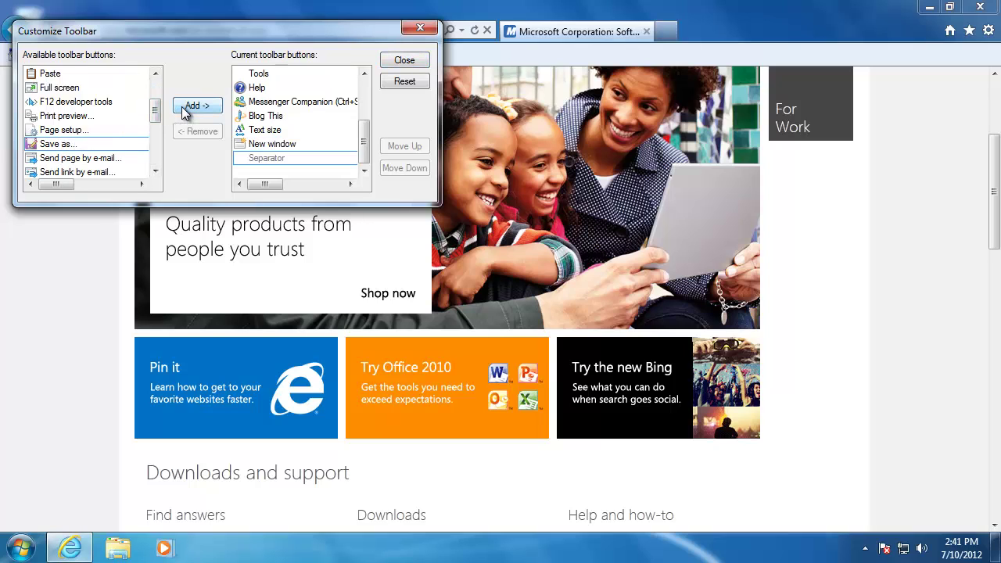
click(398, 61)
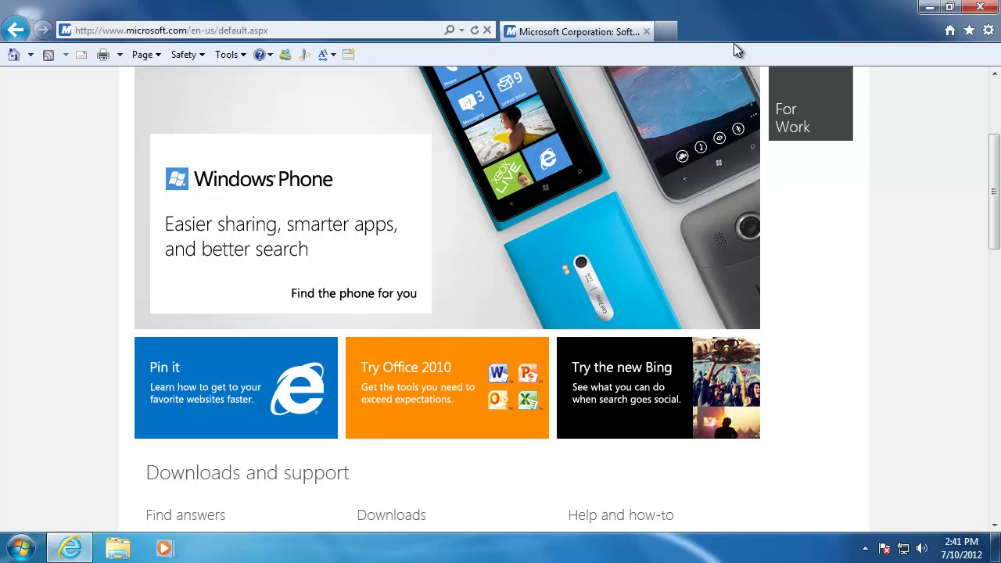
- Show the status bar and use its zoom control to enlarge the page to 150%
right_click(752, 28)
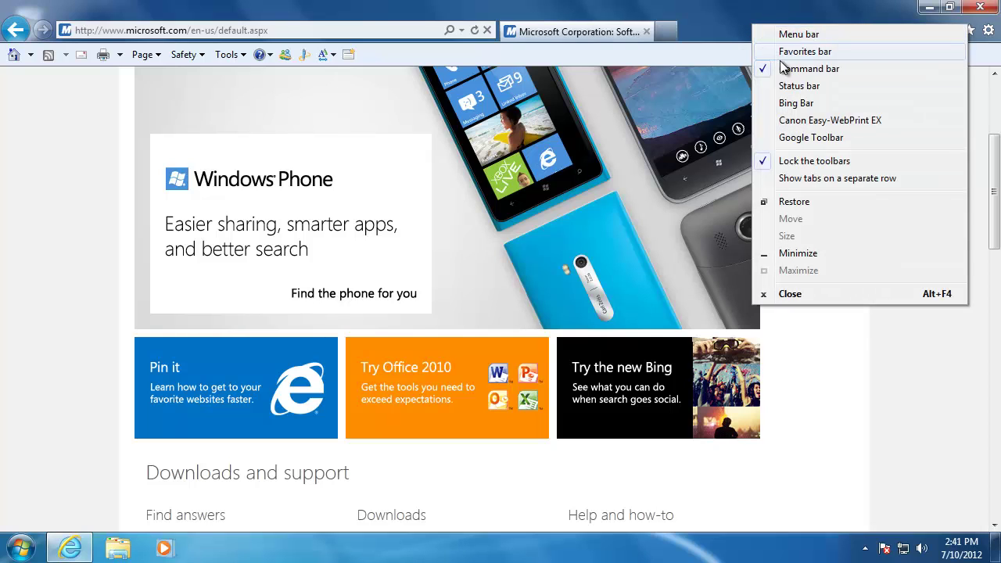
click(793, 85)
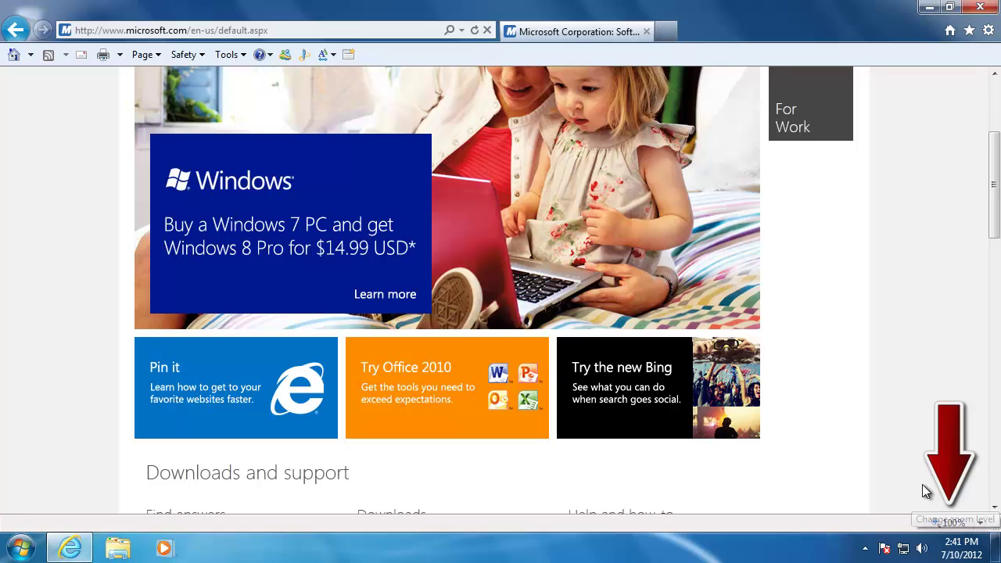
click(952, 524)
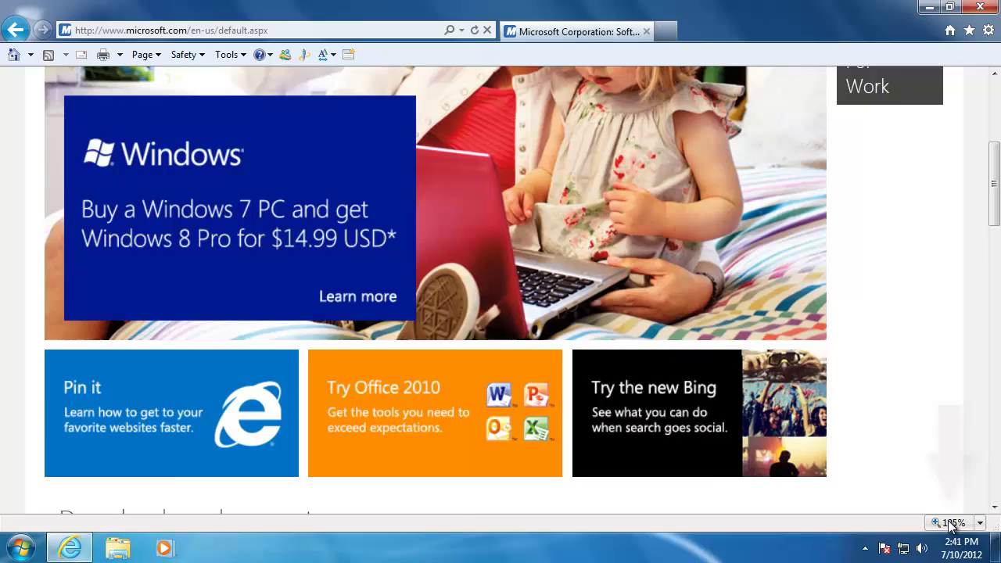
click(950, 524)
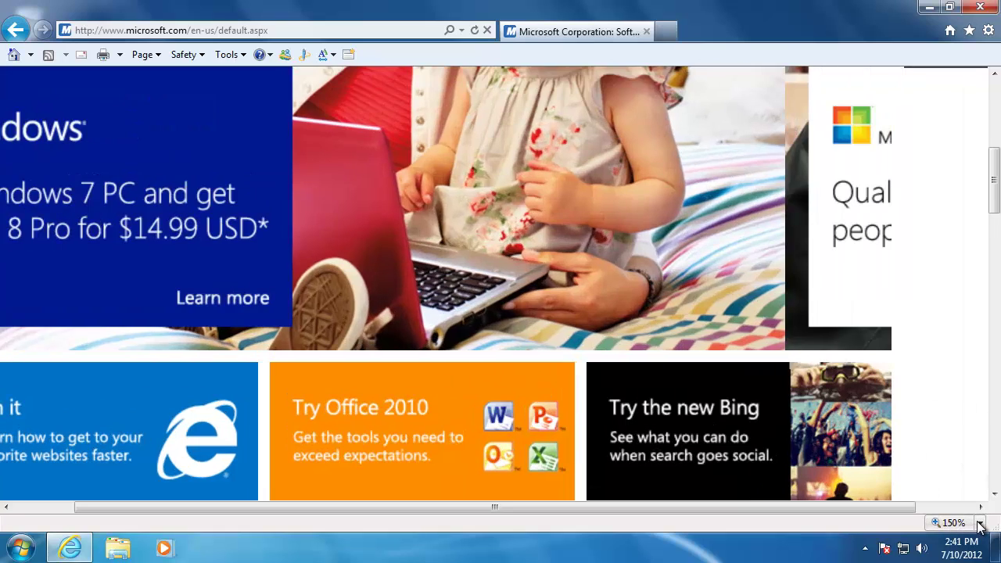
- Set the page zoom back to 100% from the status bar's zoom levels
click(978, 523)
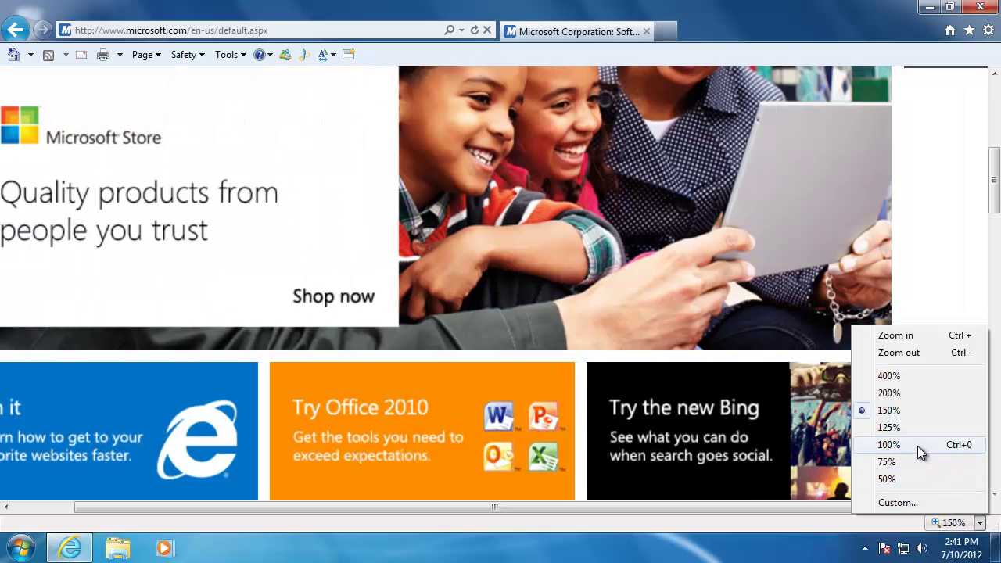
click(916, 445)
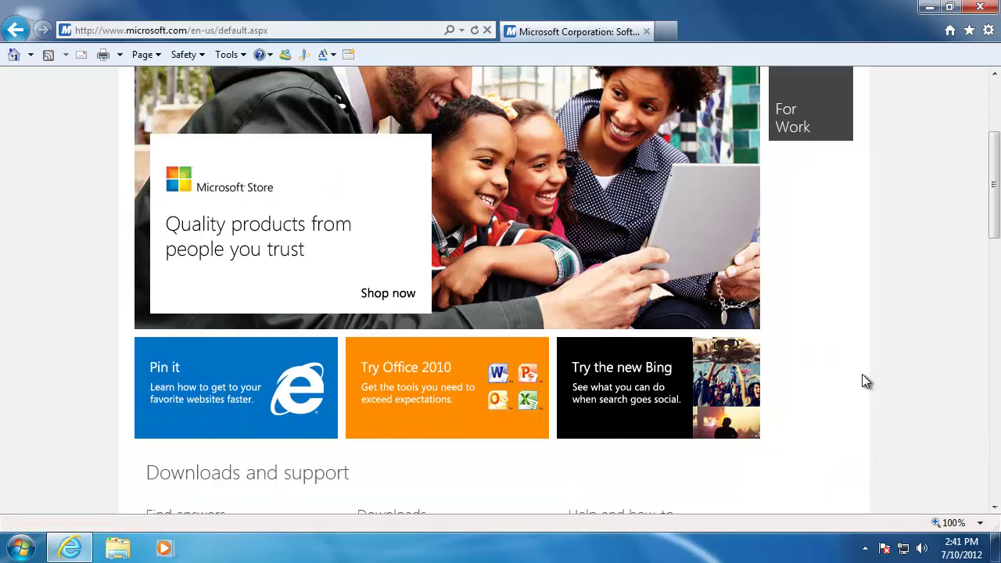
scroll(858, 372, down, 6)
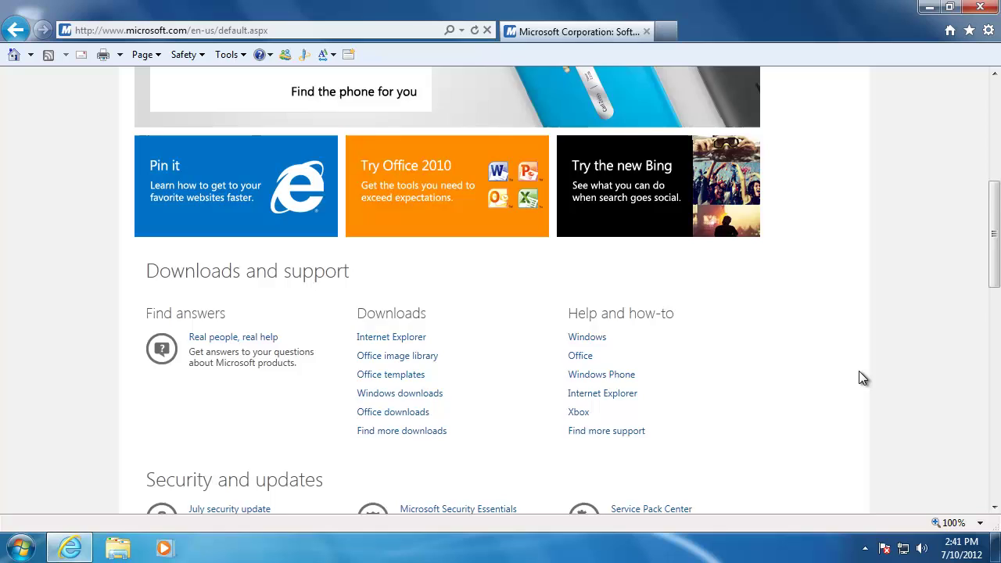
- Hide the Command bar from the browser window
scroll(848, 370, up, 2)
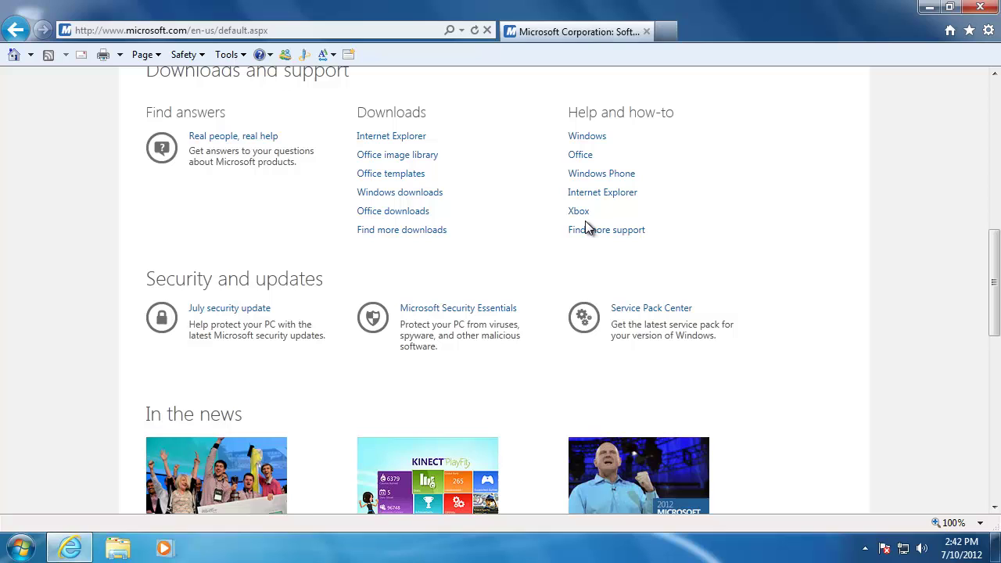
scroll(588, 234, up, 3)
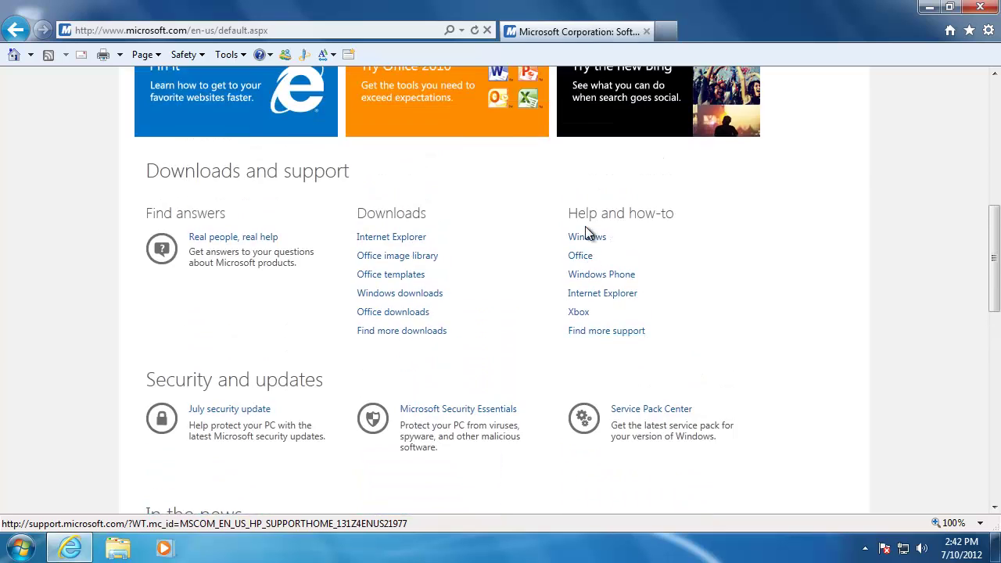
right_click(733, 18)
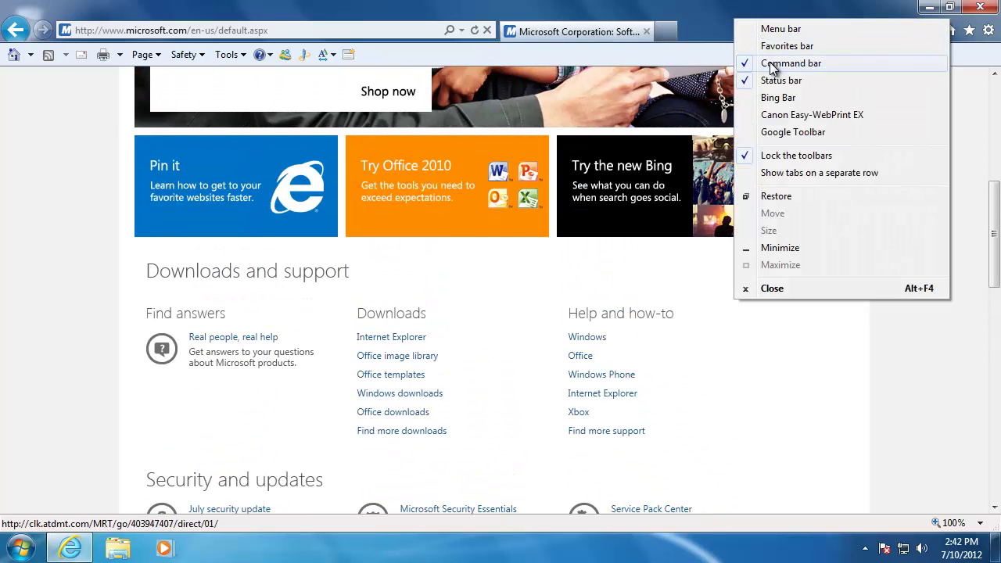
click(789, 63)
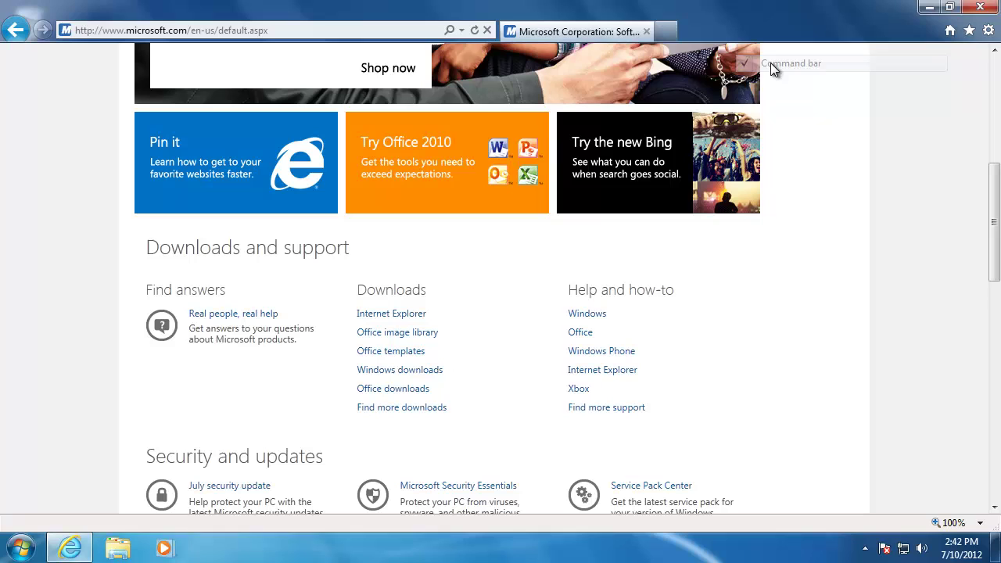
- Show the Google Toolbar and enable its add-on
right_click(760, 18)
click(810, 133)
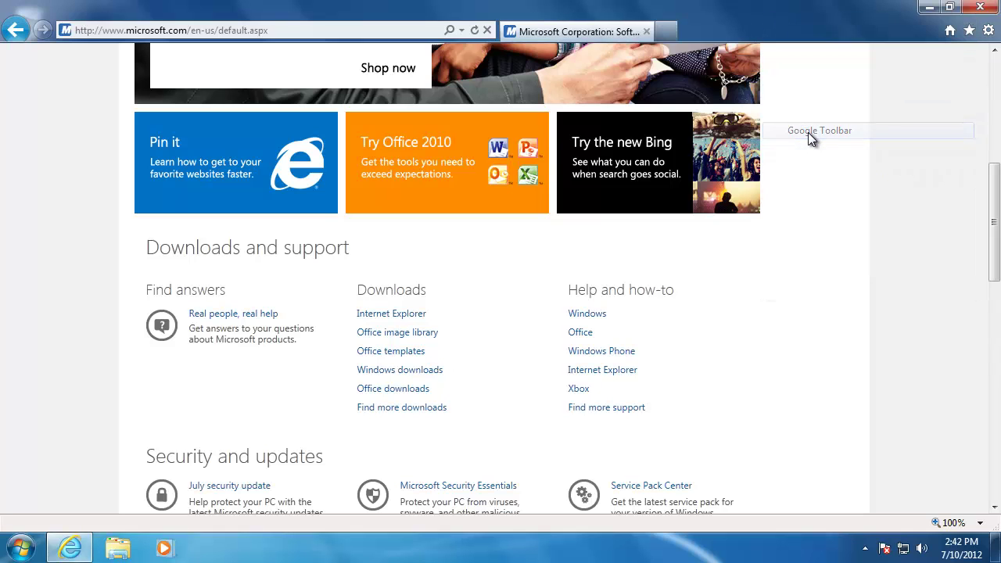
click(561, 252)
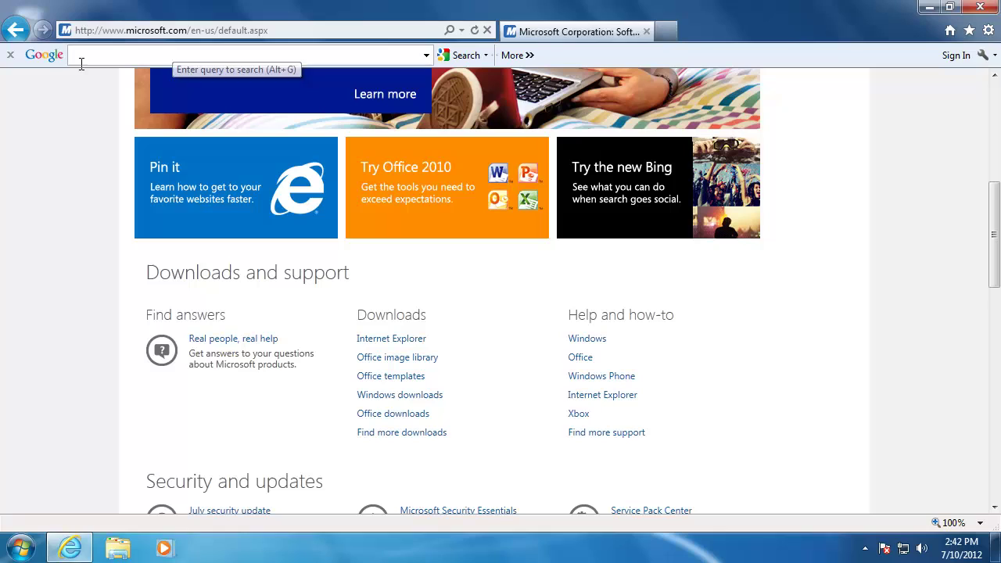
- Close the Google Toolbar with the option to hide it temporarily, and disable its add-on together with the Google Toolbar Helper
click(10, 55)
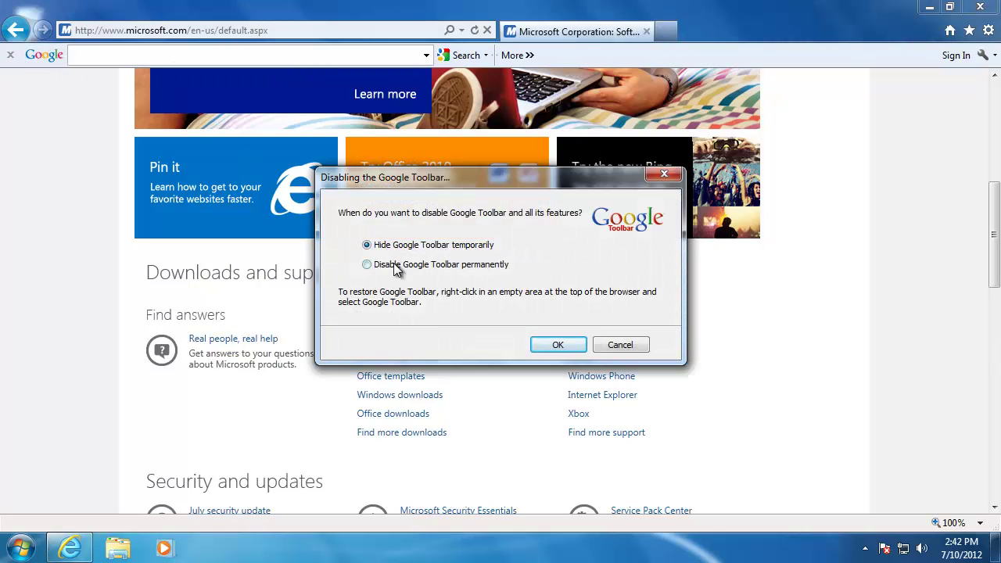
click(562, 346)
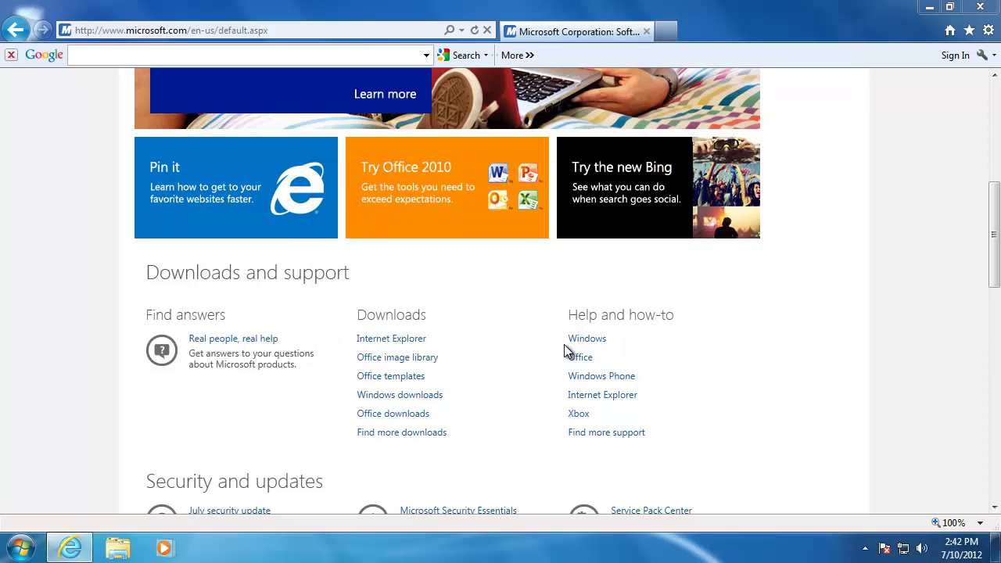
click(547, 288)
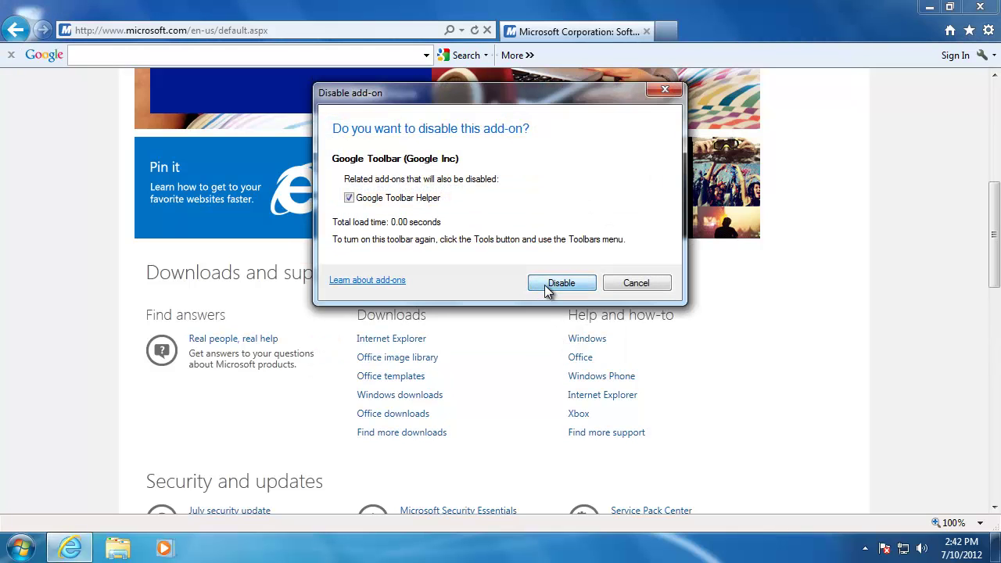